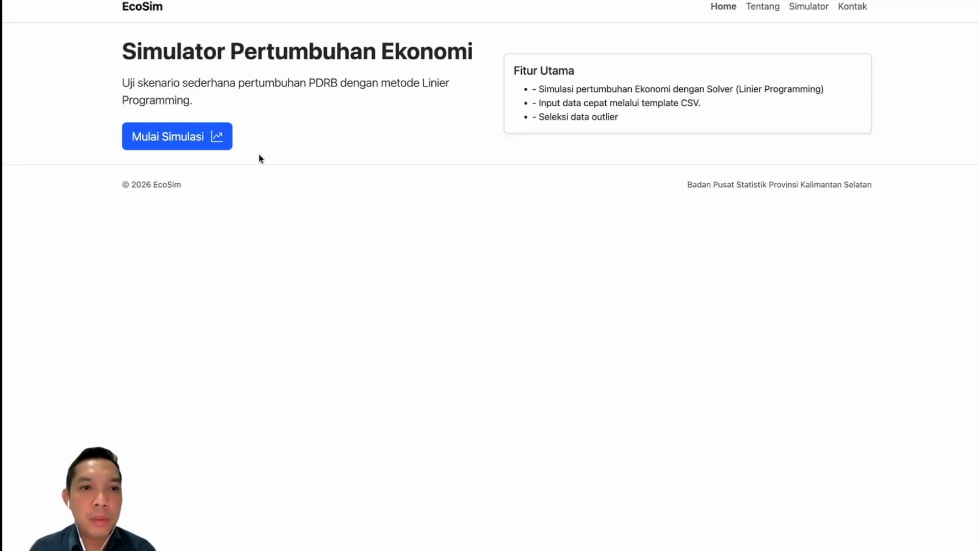
Open the simulator and set the growth history to end in 2024 with target year 2025
{"action": "left_click", "coordinate": [204, 134]}
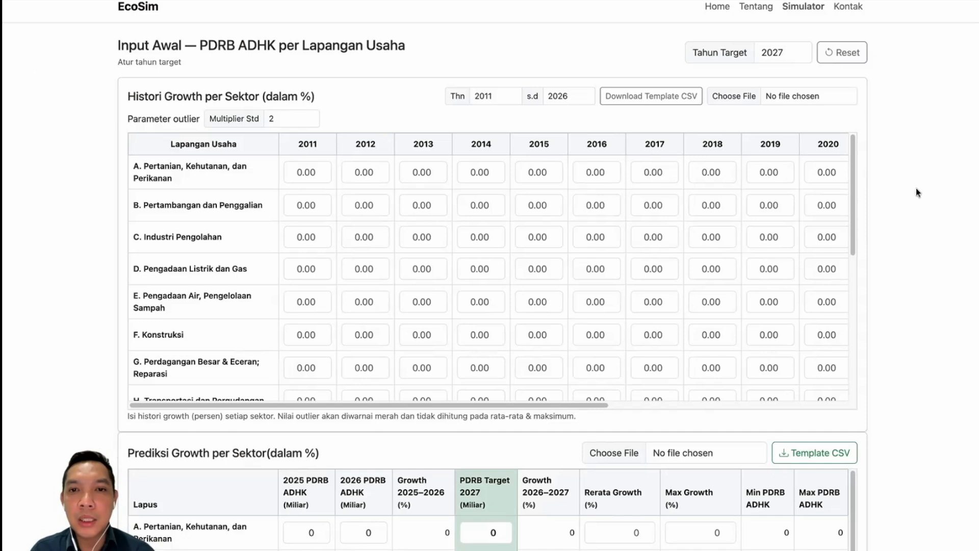
{"action": "left_click", "coordinate": [585, 99]}
{"action": "left_click", "coordinate": [585, 100]}
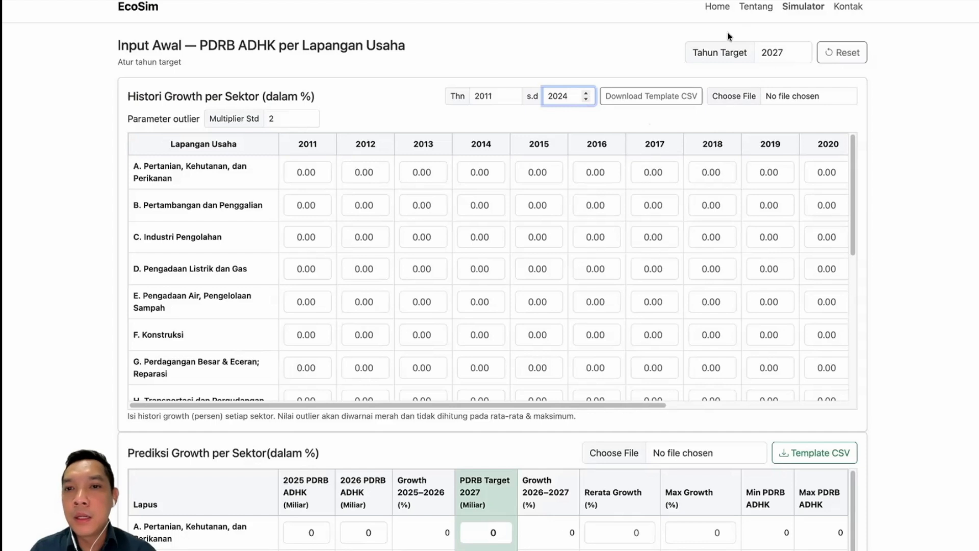
{"action": "left_click", "coordinate": [801, 56]}
{"action": "left_click", "coordinate": [800, 56]}
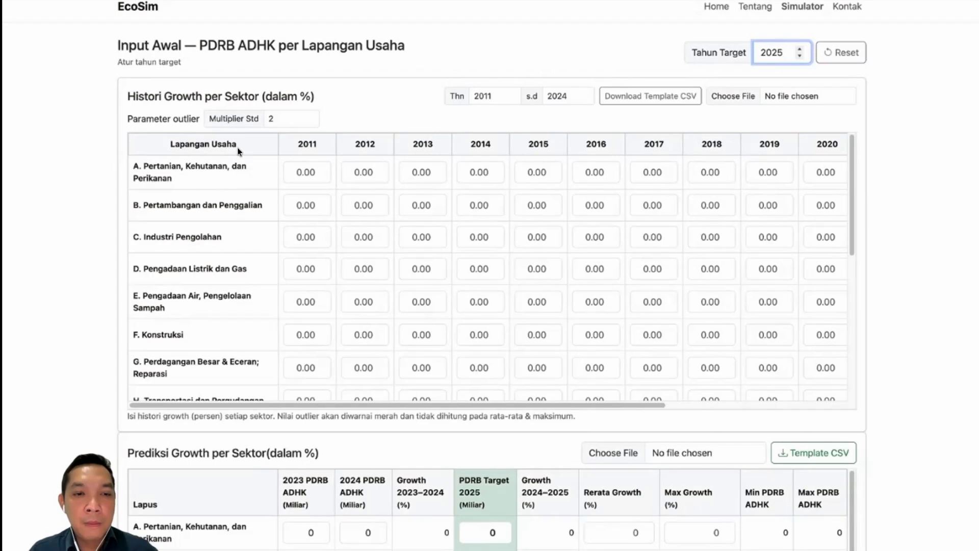
Look over the empty sector growth prediction table and the PDRB growth simulation section beneath it
{"action": "scroll", "coordinate": [69, 238], "scroll_direction": "down", "scroll_amount": 5}
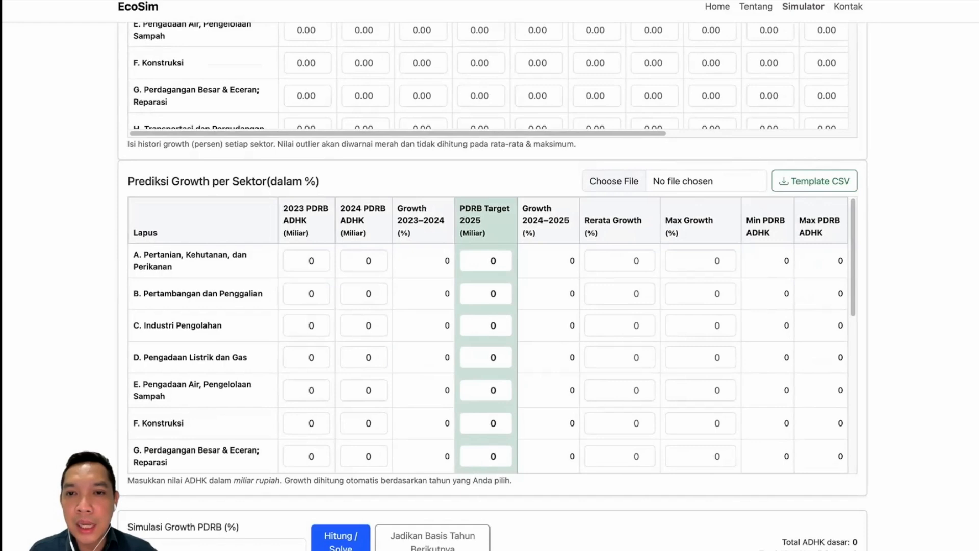
{"action": "scroll", "coordinate": [493, 286], "scroll_direction": "up", "scroll_amount": 5}
{"action": "scroll", "coordinate": [492, 286], "scroll_direction": "down", "scroll_amount": 1}
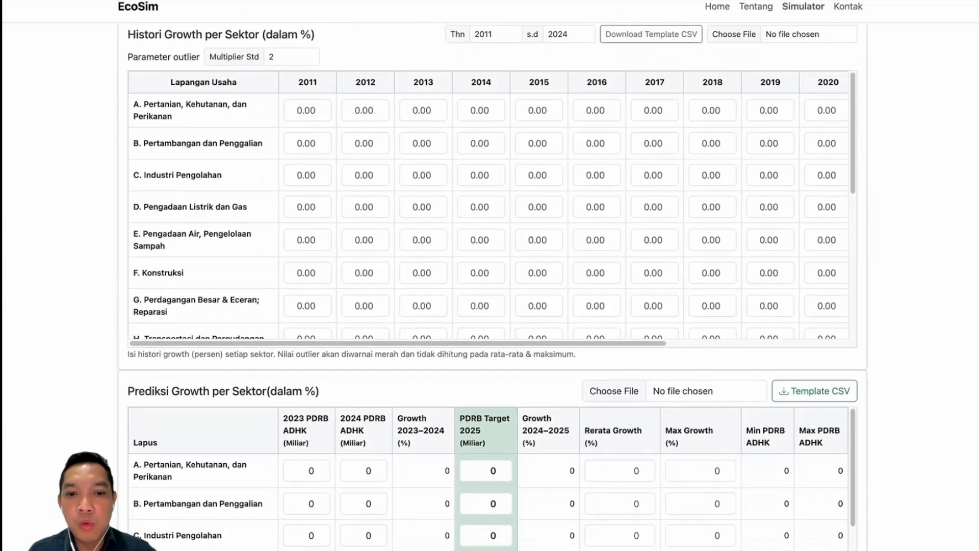
{"action": "scroll", "coordinate": [492, 286], "scroll_direction": "down", "scroll_amount": 5}
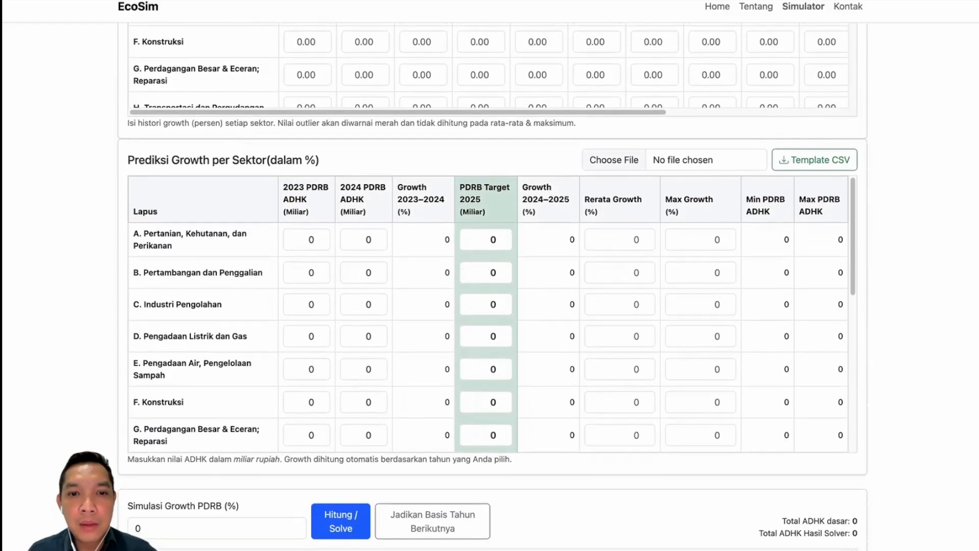
{"action": "scroll", "coordinate": [493, 285], "scroll_direction": "down", "scroll_amount": 1}
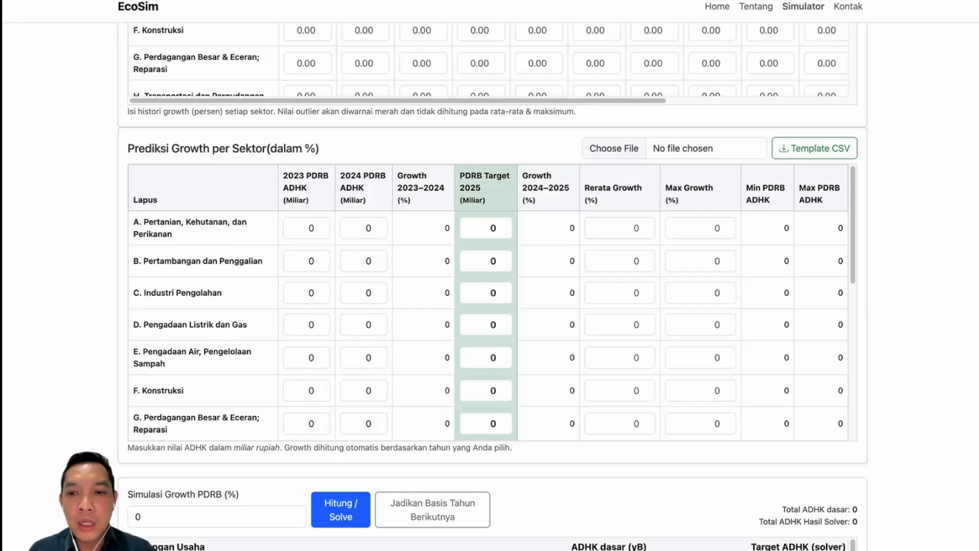
{"action": "scroll", "coordinate": [911, 367], "scroll_direction": "down", "scroll_amount": 6}
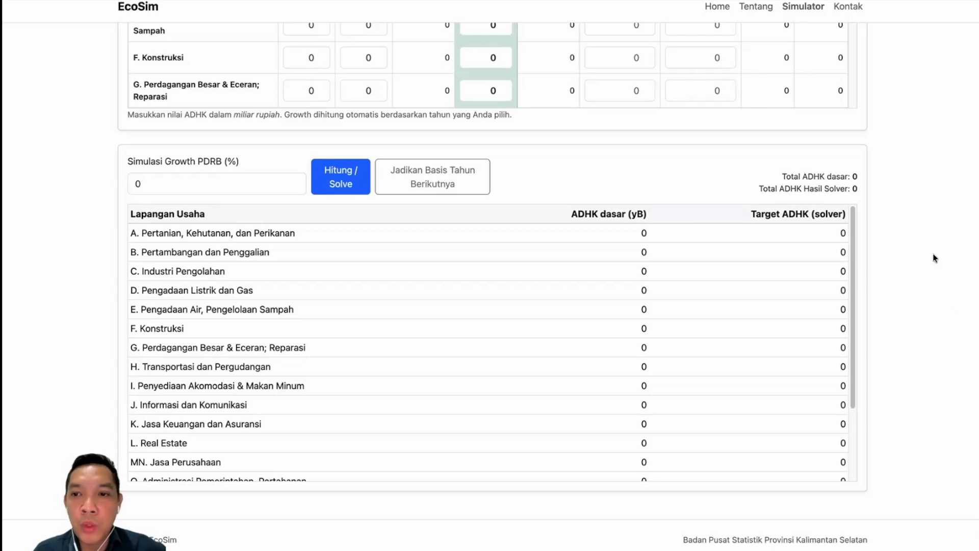
Load the 2011-2024 growth template file into the sector growth history table
{"action": "scroll", "coordinate": [929, 252], "scroll_direction": "up", "scroll_amount": 15}
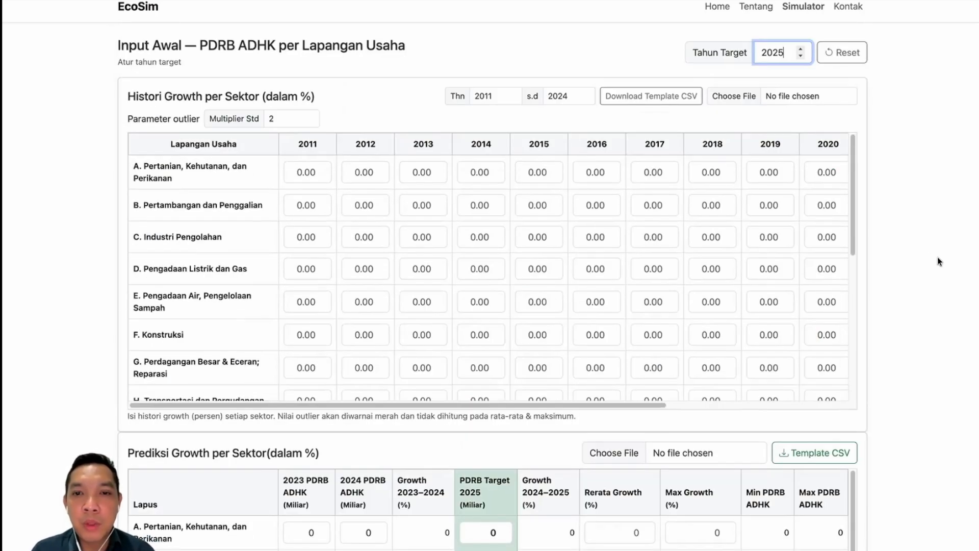
{"action": "left_click", "coordinate": [740, 97]}
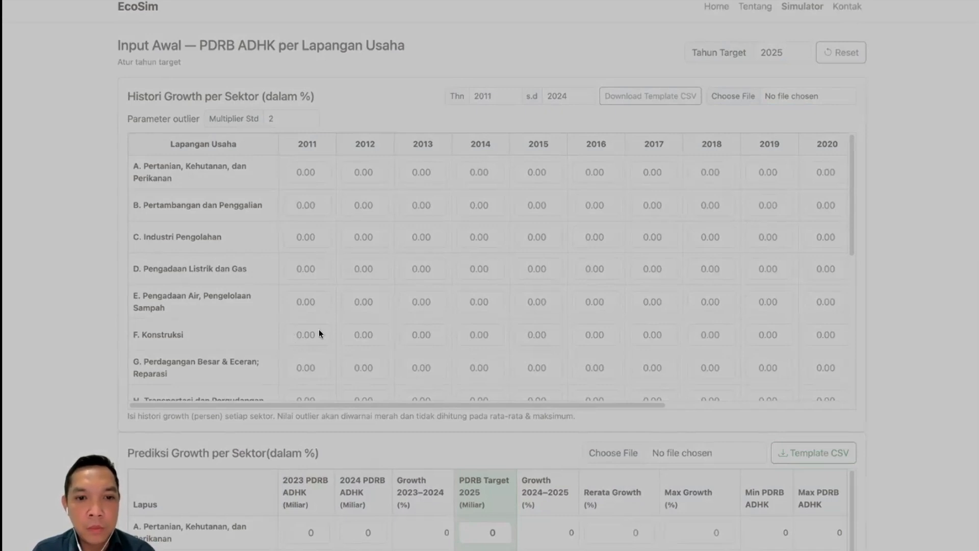
{"action": "left_click", "coordinate": [705, 383]}
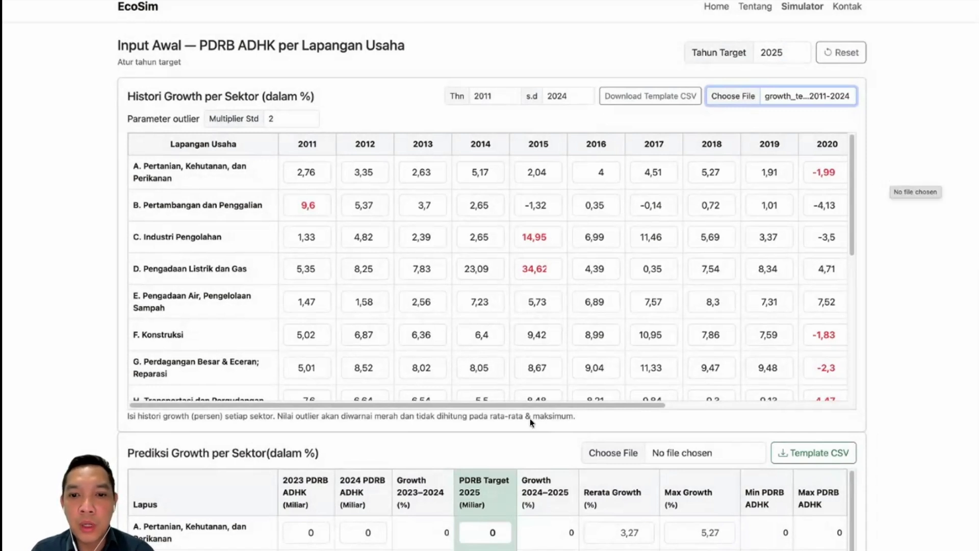
Load the 2023-2024 template file with the PDRB ADHK values into the sector growth prediction table
{"action": "mouse_move", "coordinate": [531, 403]}
{"action": "left_mouse_down"}
{"action": "mouse_move", "coordinate": [735, 406]}
{"action": "mouse_move", "coordinate": [531, 406]}
{"action": "left_mouse_up"}
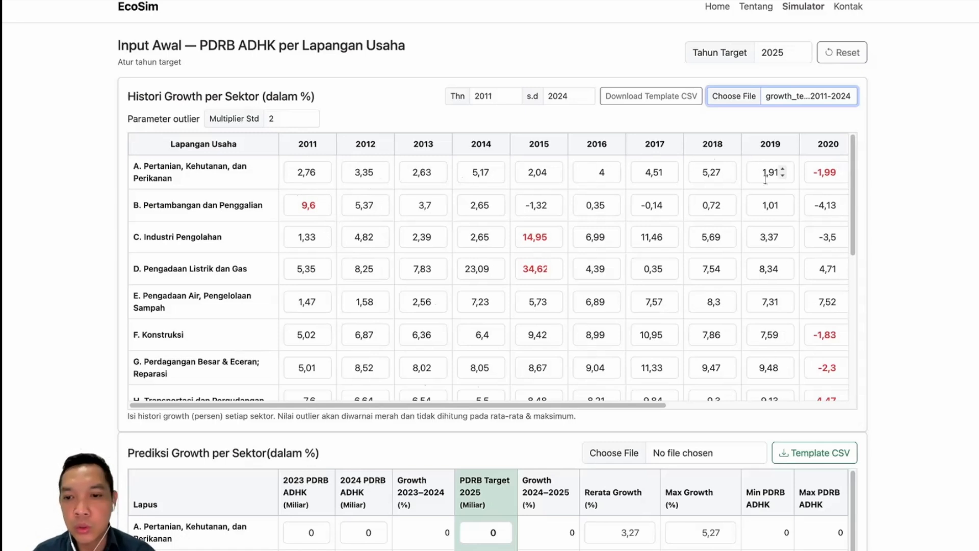
{"action": "scroll", "coordinate": [923, 301], "scroll_direction": "down", "scroll_amount": 3}
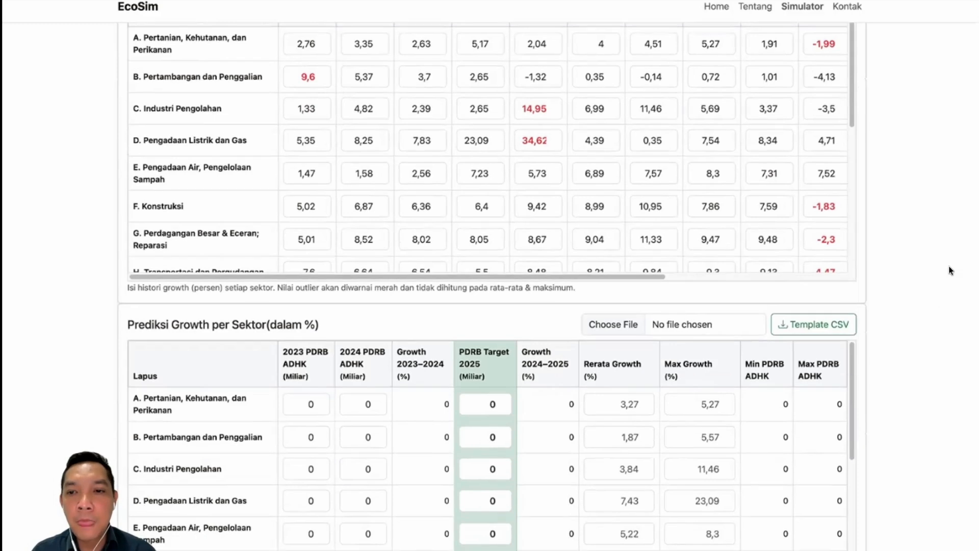
{"action": "scroll", "coordinate": [948, 266], "scroll_direction": "up", "scroll_amount": 3}
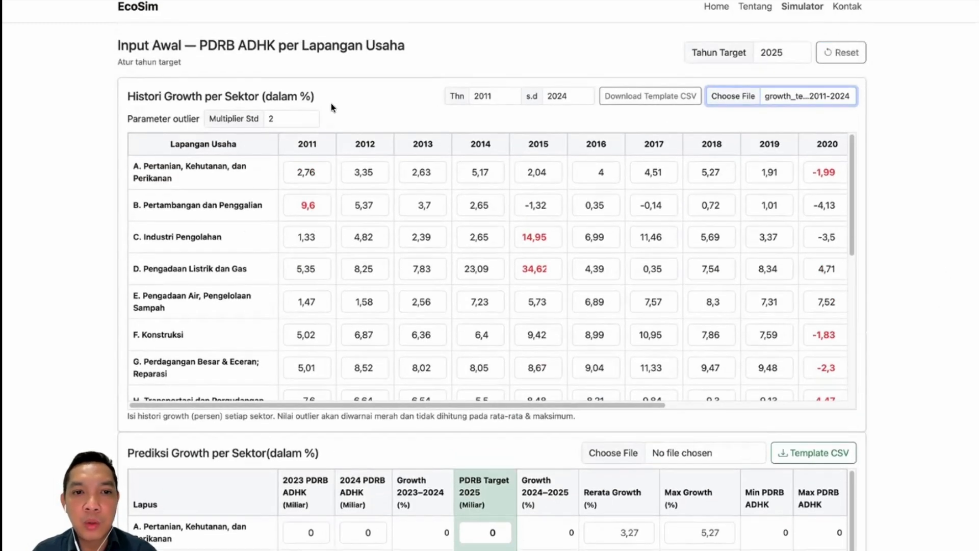
{"action": "scroll", "coordinate": [913, 276], "scroll_direction": "down", "scroll_amount": 8}
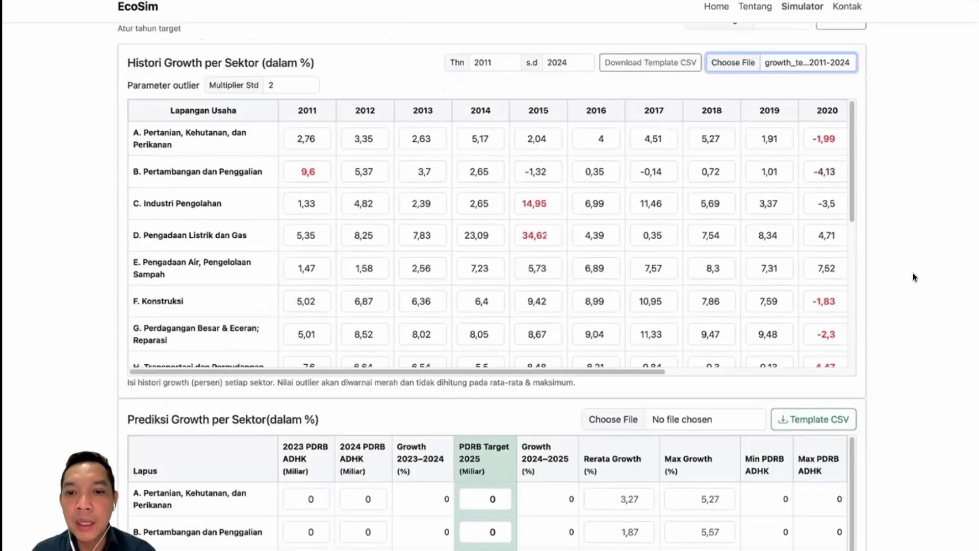
{"action": "scroll", "coordinate": [913, 275], "scroll_direction": "up", "scroll_amount": 3}
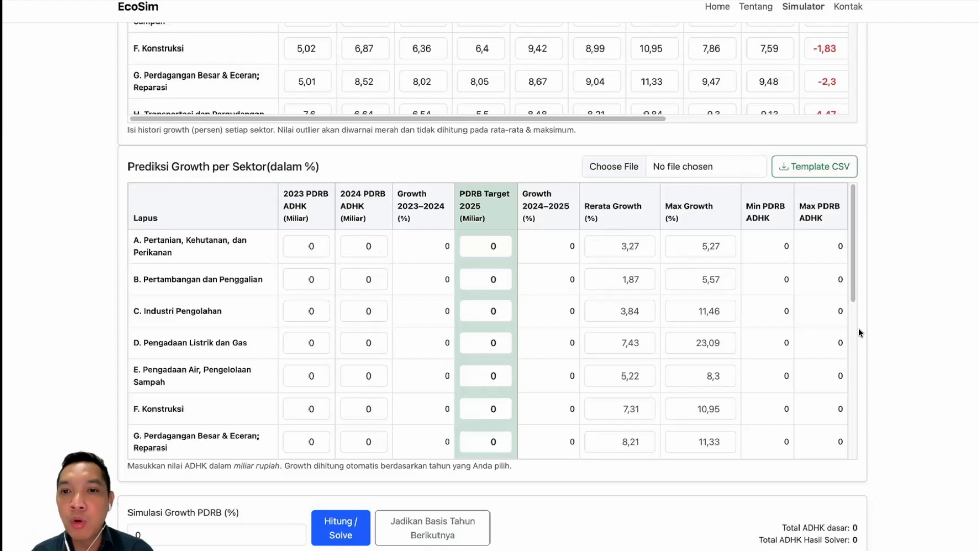
{"action": "left_click_drag", "start_coordinate": [851, 224], "coordinate": [852, 196]}
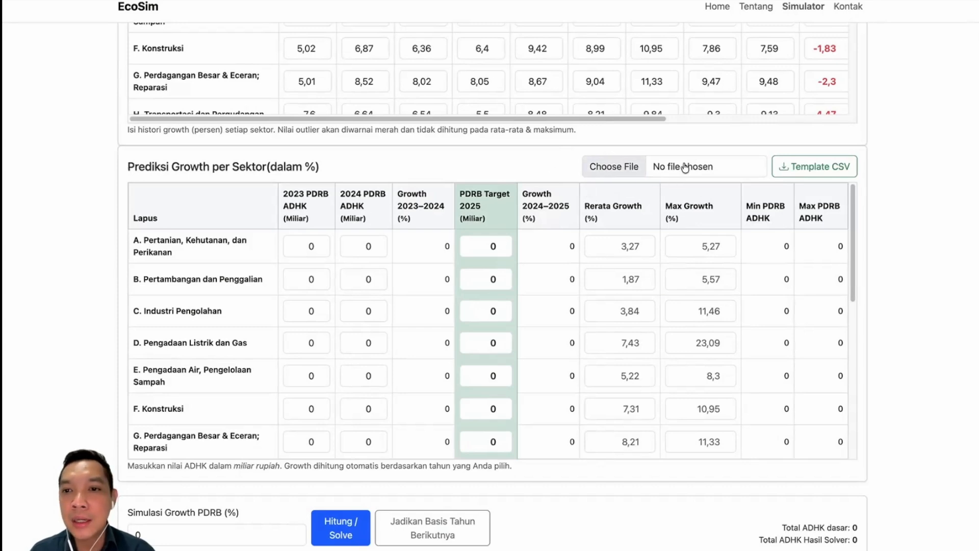
{"action": "left_click", "coordinate": [626, 166]}
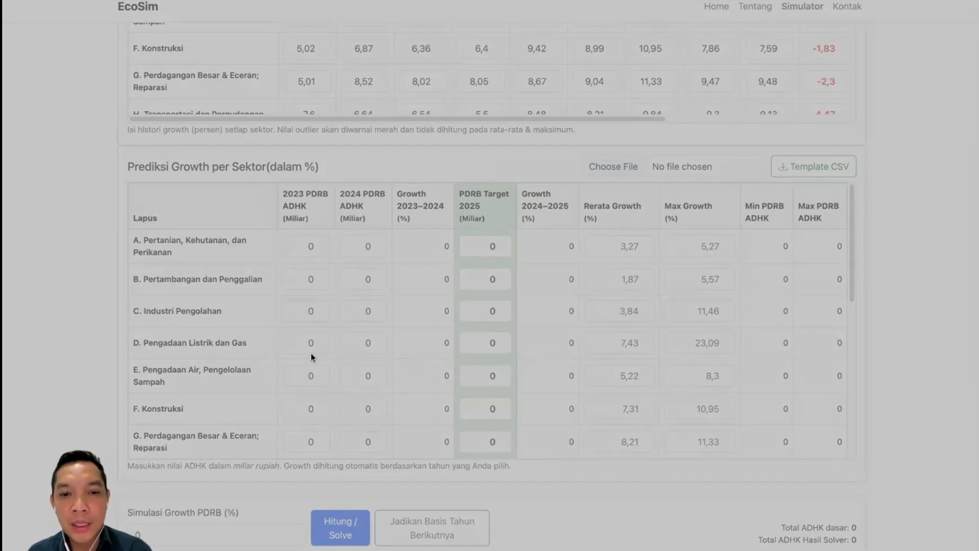
{"action": "left_click", "coordinate": [723, 386]}
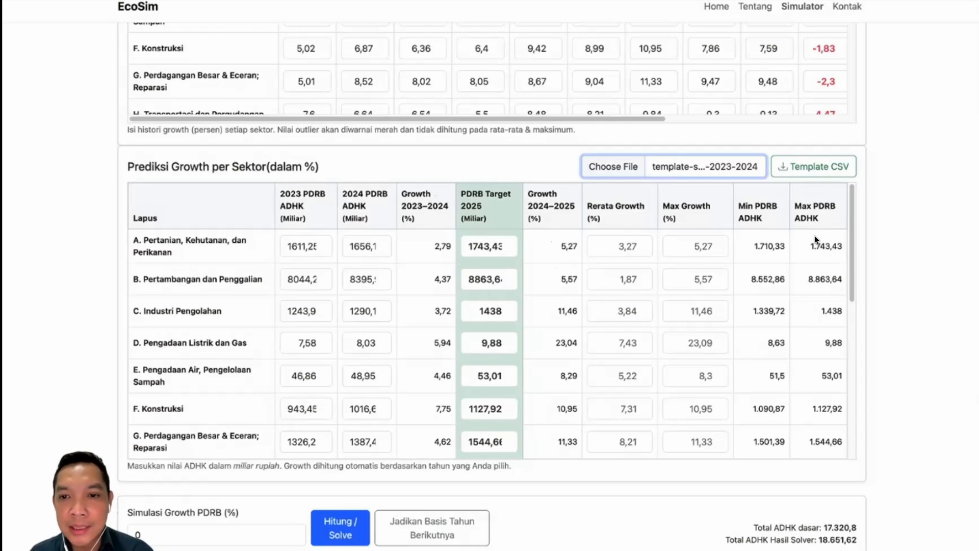
Examine the growth, target and min/max PDRB columns for all sectors down to the PDRB total row
{"action": "scroll", "coordinate": [853, 274], "scroll_direction": "down", "scroll_amount": 3}
{"action": "scroll", "coordinate": [854, 278], "scroll_direction": "down", "scroll_amount": 6}
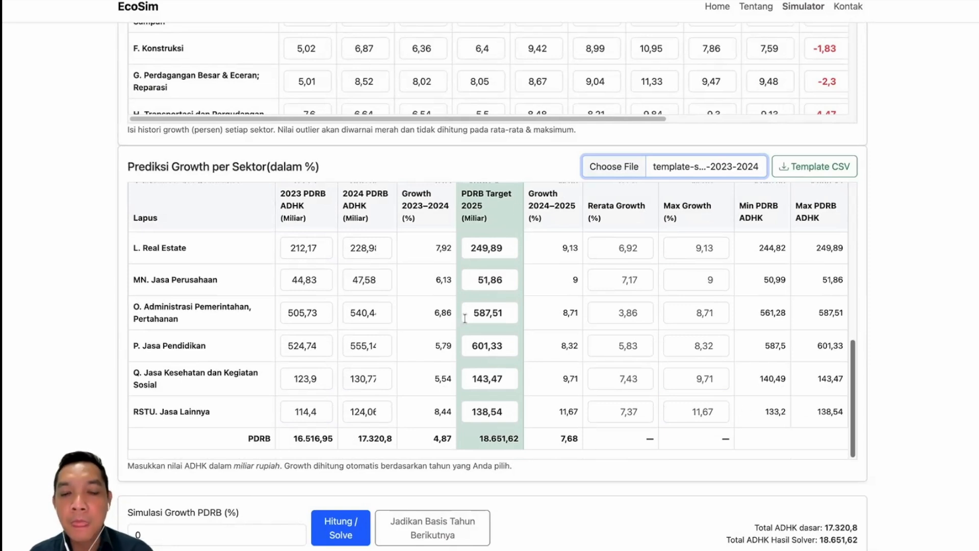
{"action": "left_click_drag", "start_coordinate": [852, 374], "coordinate": [856, 195]}
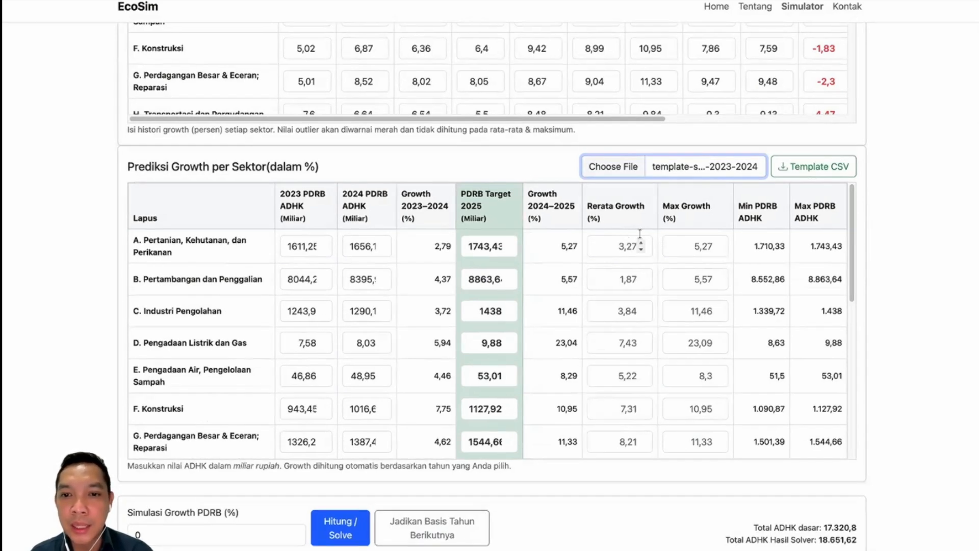
{"action": "left_click_drag", "start_coordinate": [851, 235], "coordinate": [808, 414]}
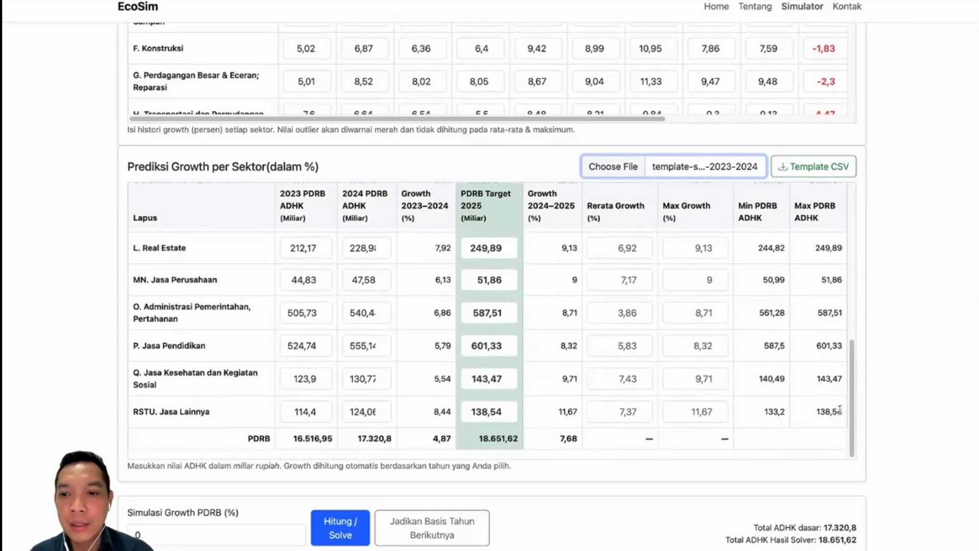
{"action": "left_click_drag", "start_coordinate": [852, 411], "coordinate": [862, 235]}
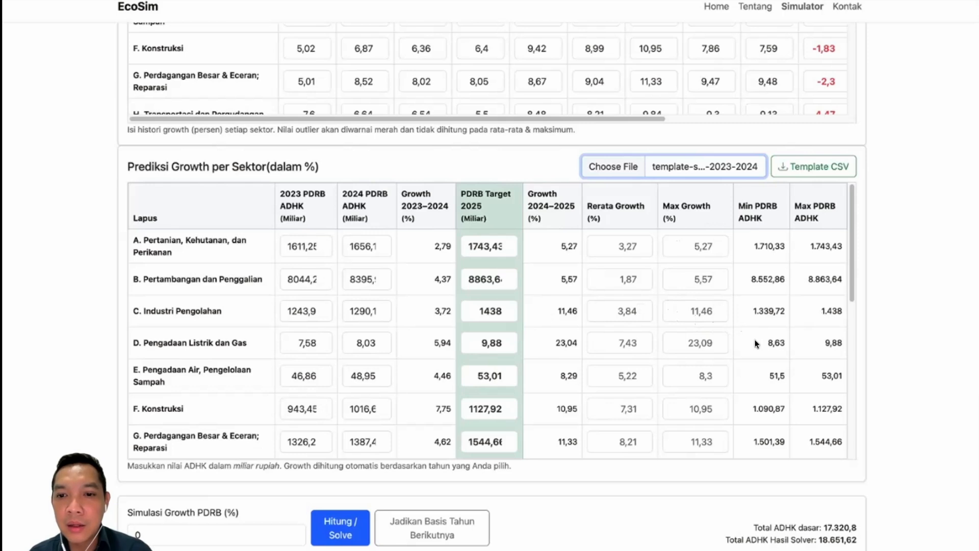
{"action": "left_click_drag", "start_coordinate": [852, 290], "coordinate": [856, 345]}
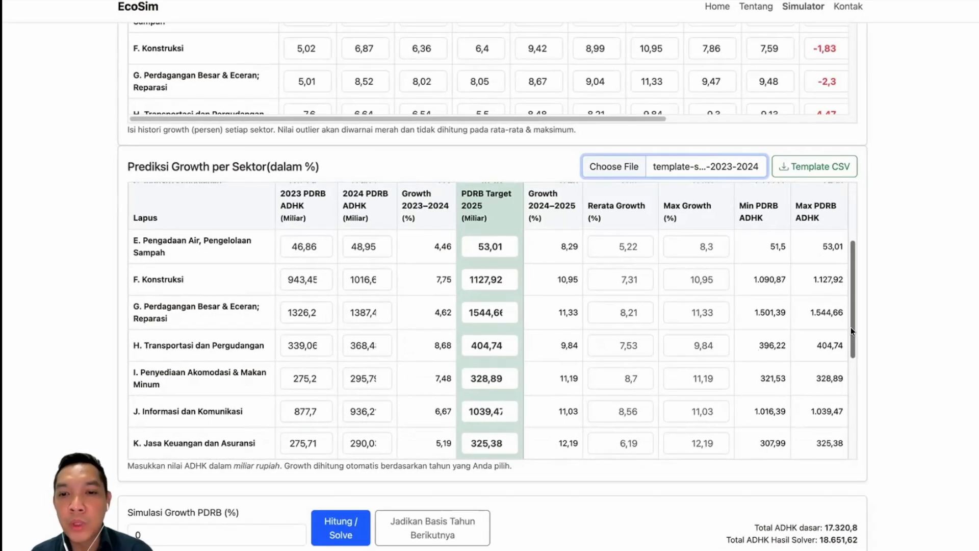
{"action": "left_click_drag", "start_coordinate": [850, 326], "coordinate": [851, 431]}
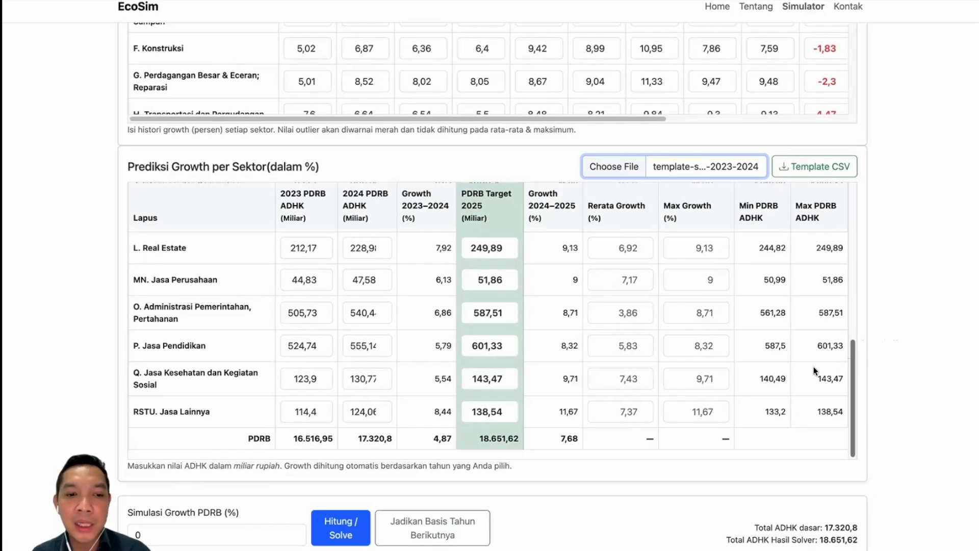
Compare the prediction table's PDRB total with the base and target ADHK values in the solver results
{"action": "scroll", "coordinate": [908, 378], "scroll_direction": "down", "scroll_amount": 2}
{"action": "scroll", "coordinate": [915, 370], "scroll_direction": "down", "scroll_amount": 5}
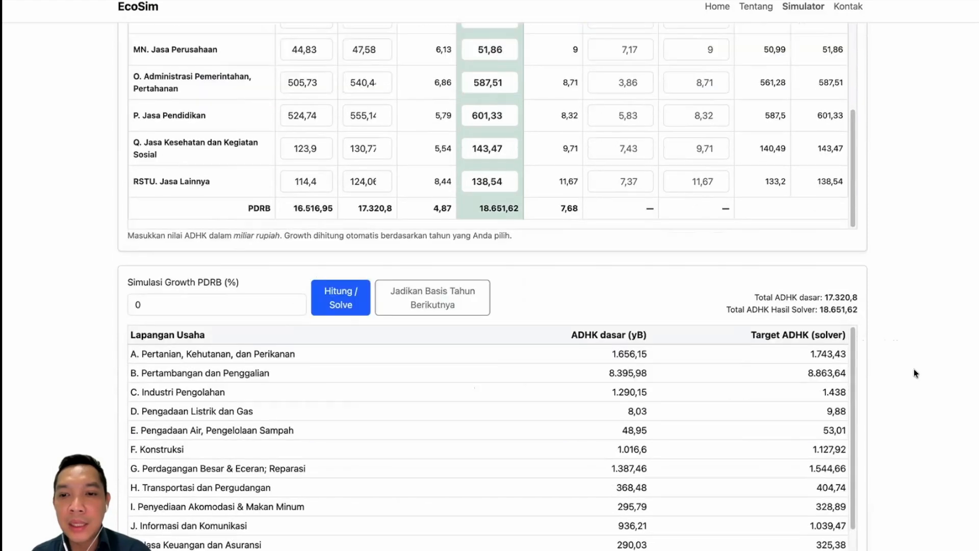
{"action": "scroll", "coordinate": [946, 366], "scroll_direction": "up", "scroll_amount": 5}
{"action": "scroll", "coordinate": [933, 339], "scroll_direction": "down", "scroll_amount": 5}
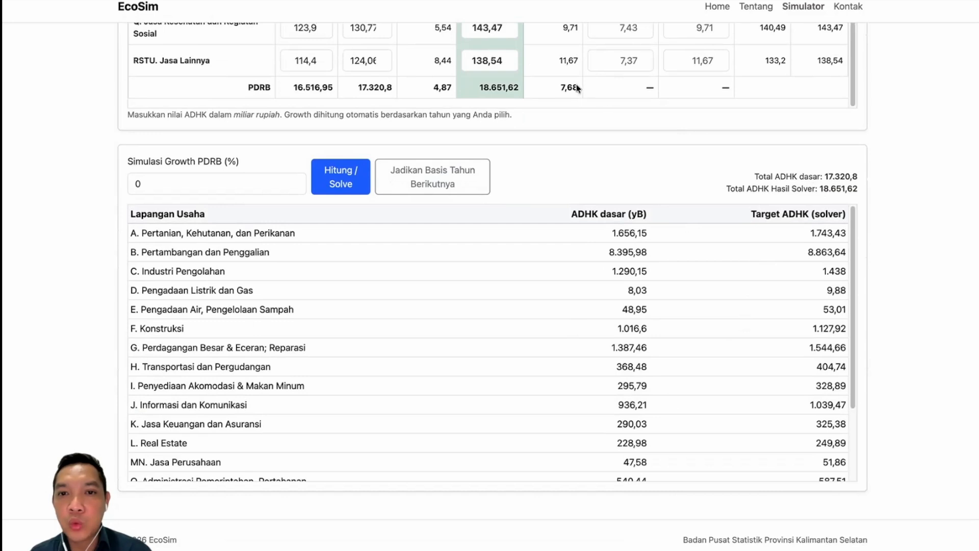
{"action": "left_click_drag", "start_coordinate": [851, 224], "coordinate": [849, 308]}
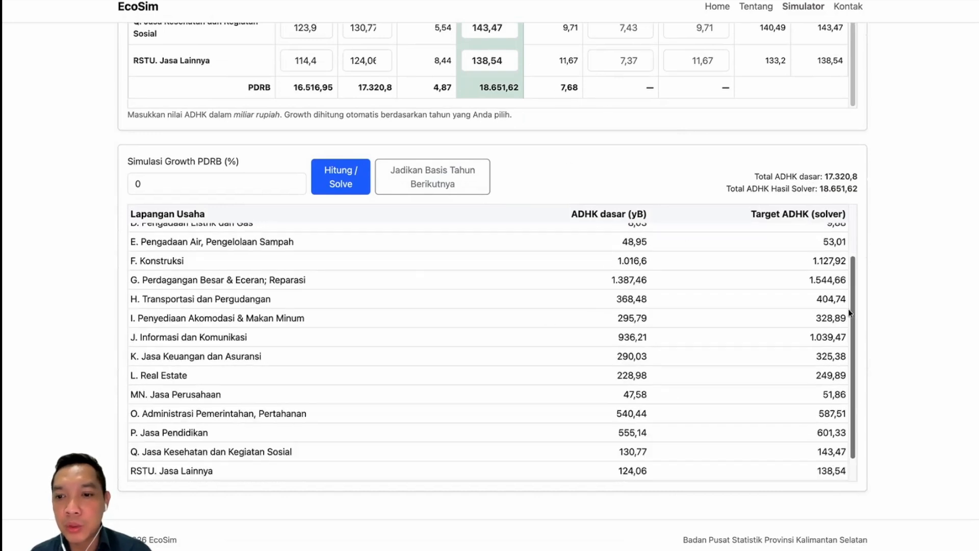
Set the maximum growth for A. Pertanian, Kehutanan, dan Perikanan to 4%
{"action": "scroll", "coordinate": [921, 304], "scroll_direction": "up", "scroll_amount": 5}
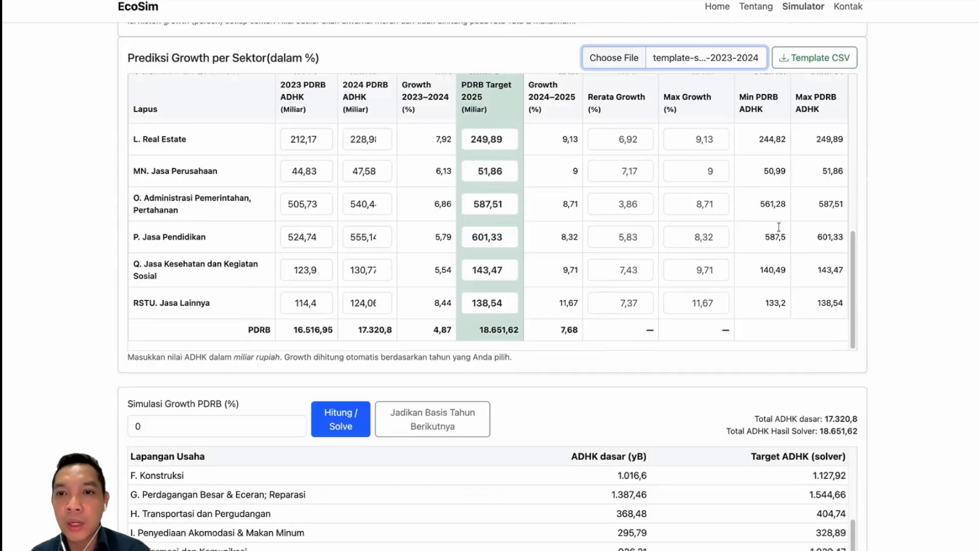
{"action": "scroll", "coordinate": [735, 247], "scroll_direction": "up", "scroll_amount": 7}
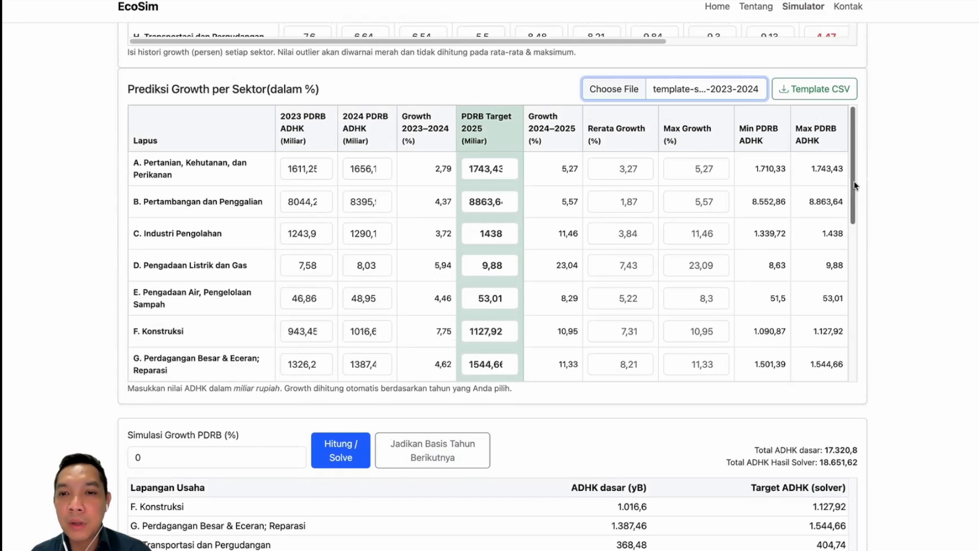
{"action": "left_click", "coordinate": [683, 170]}
{"action": "left_click", "coordinate": [714, 171]}
{"action": "left_click", "coordinate": [718, 166]}
{"action": "left_click", "coordinate": [703, 167]}
{"action": "type", "text": "40"}
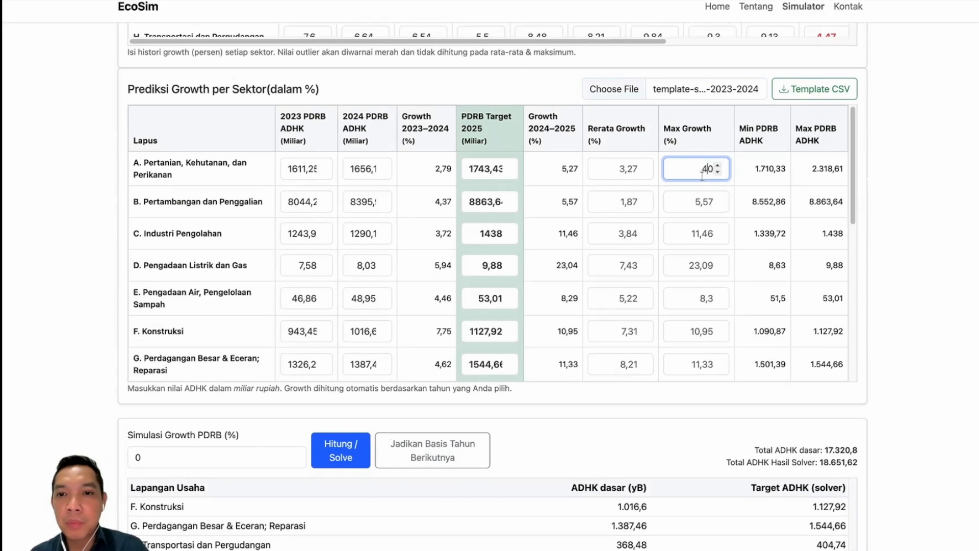
{"action": "key", "text": "BackSpace"}
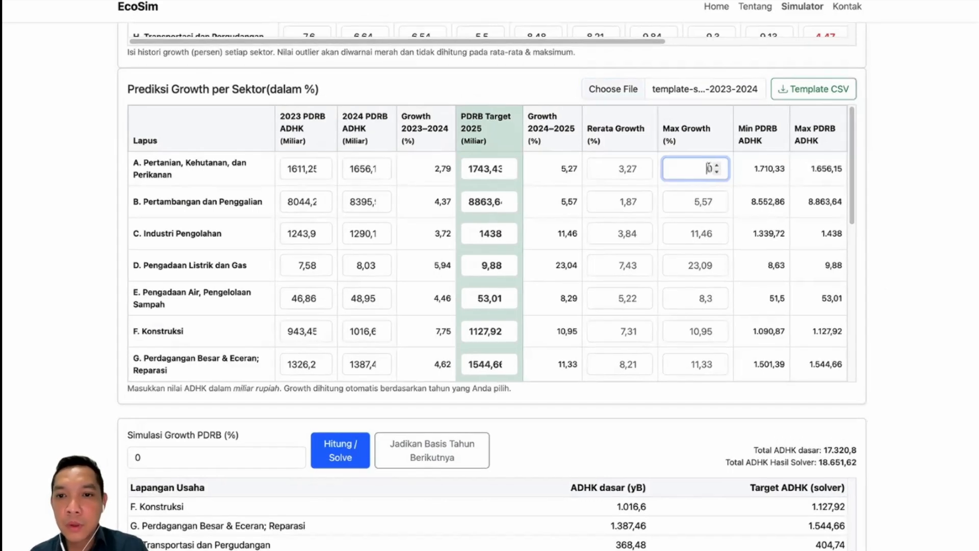
{"action": "key", "text": "super+z"}
{"action": "key", "text": "super+a"}
{"action": "type", "text": "4"}
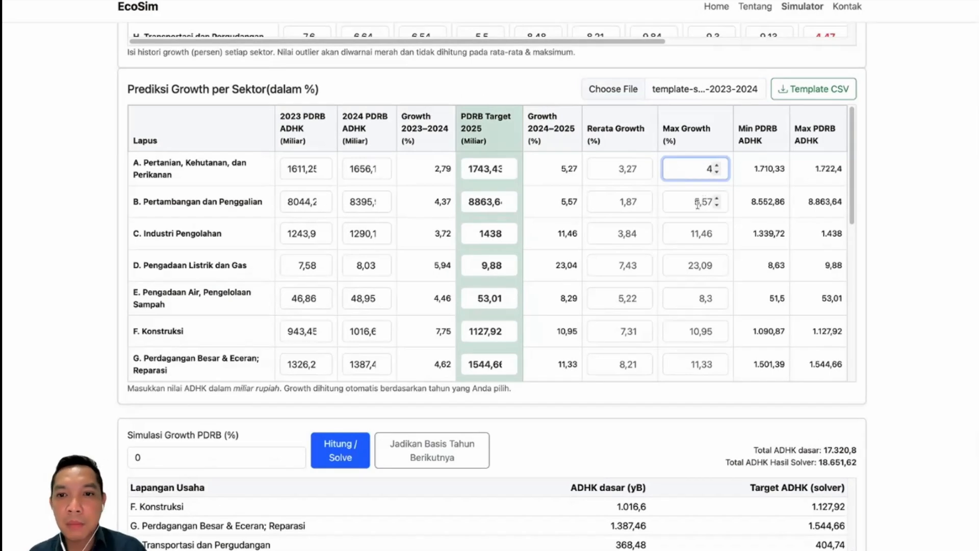
Set the maximum growth for B. Pertambangan dan Penggalian to 1%
{"action": "left_click", "coordinate": [717, 205]}
{"action": "left_click_drag", "start_coordinate": [697, 201], "coordinate": [713, 201]}
{"action": "key", "text": "BackSpace"}
{"action": "key", "text": "BackSpace"}
{"action": "key", "text": "super+a"}
{"action": "type", "text": "1"}
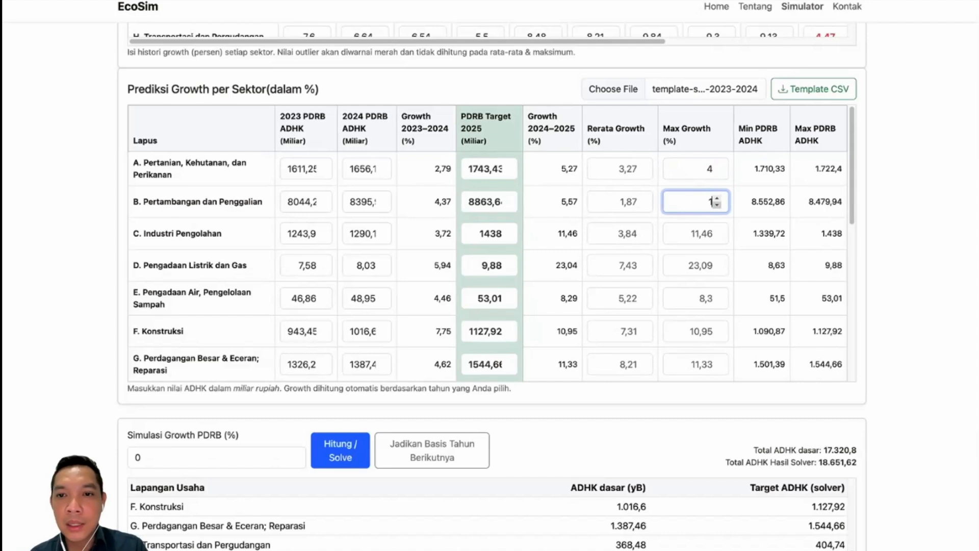
{"action": "left_click", "coordinate": [682, 233]}
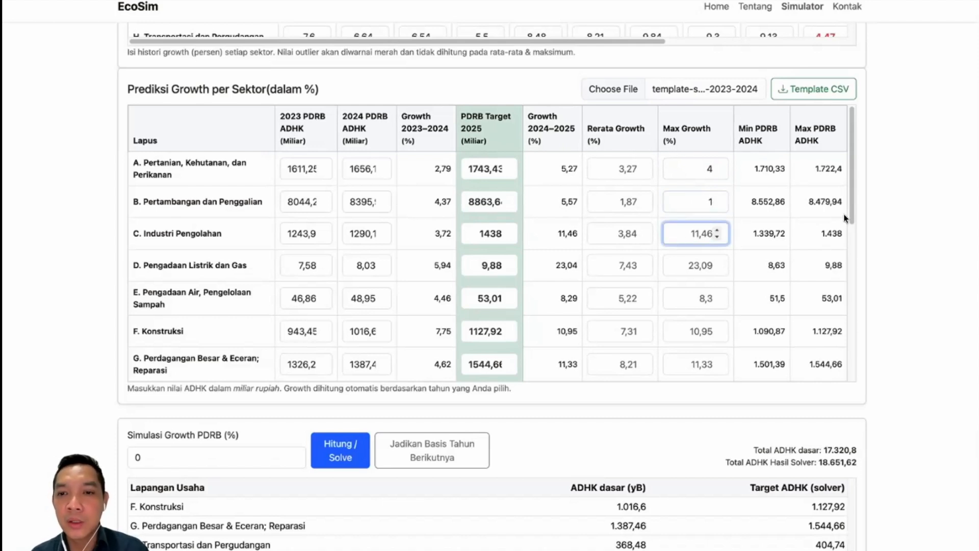
Set the maximum growth for D. Pengadaan Listrik dan Gas to 10%
{"action": "left_click_drag", "start_coordinate": [852, 182], "coordinate": [851, 209]}
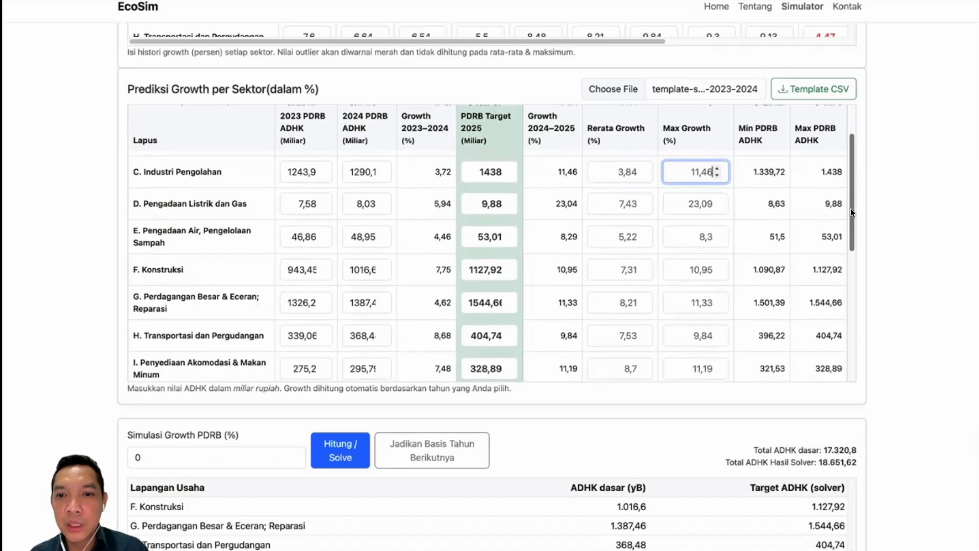
{"action": "left_click", "coordinate": [685, 203]}
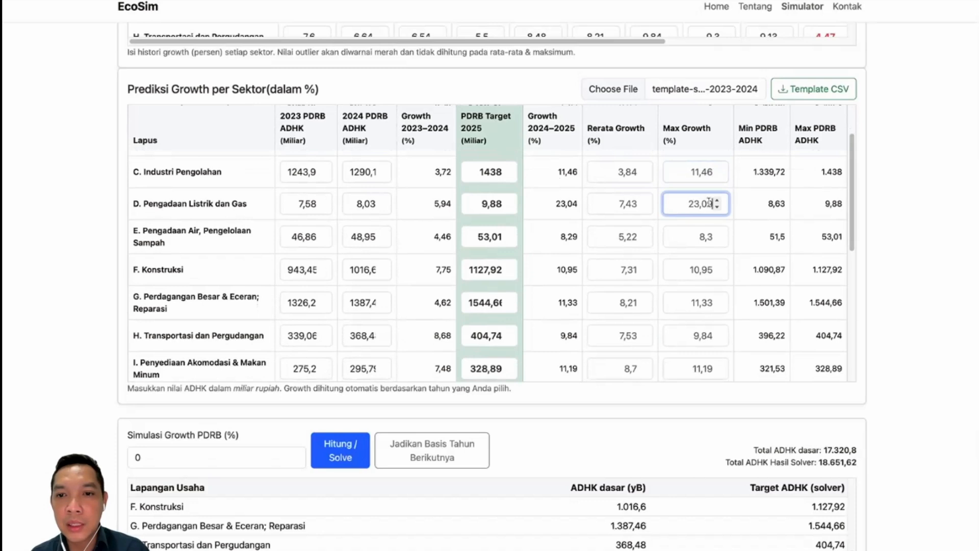
{"action": "key", "text": "BackSpace"}
{"action": "key", "text": "BackSpace"}
{"action": "key", "text": "BackSpace"}
{"action": "key", "text": "BackSpace"}
{"action": "key", "text": "BackSpace"}
{"action": "type", "text": "10"}
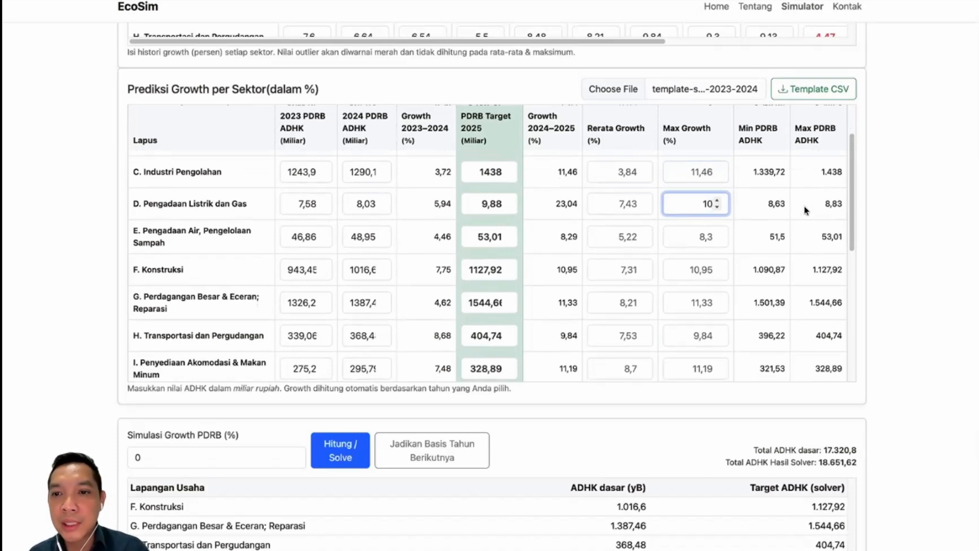
{"action": "left_click", "coordinate": [835, 215]}
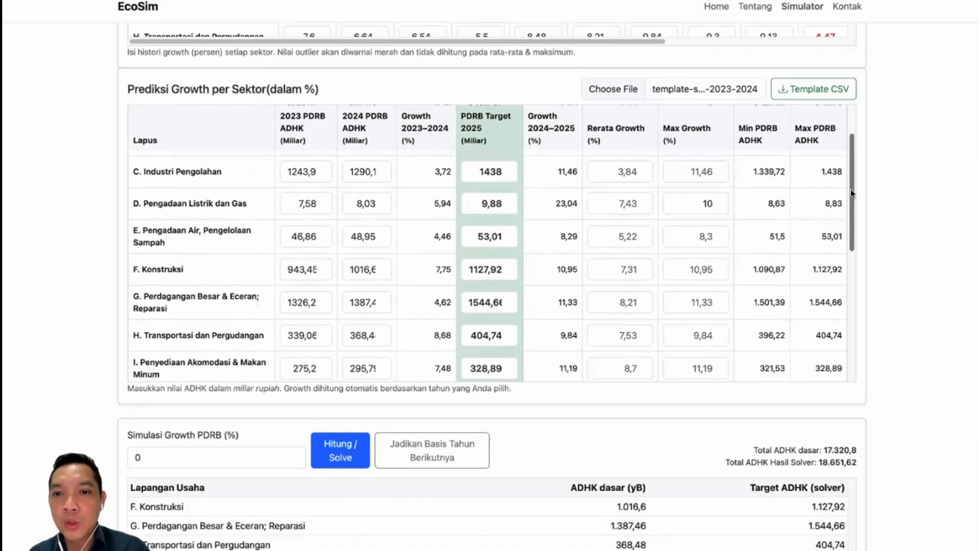
Set the simulated PDRB growth to 5% and solve for the 2025 sector targets
{"action": "scroll", "coordinate": [850, 193], "scroll_direction": "up", "scroll_amount": 2}
{"action": "left_click_drag", "start_coordinate": [848, 175], "coordinate": [837, 341]}
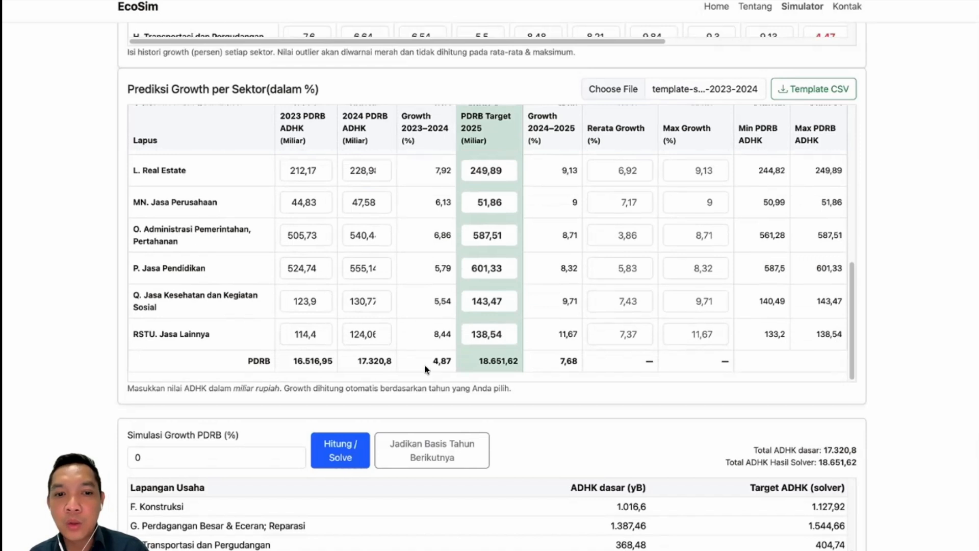
{"action": "left_click", "coordinate": [252, 454]}
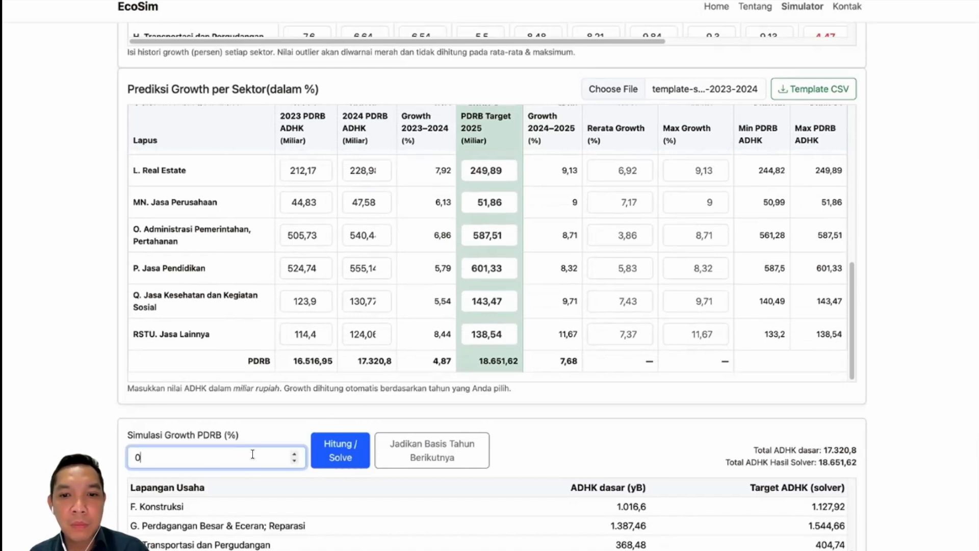
{"action": "scroll", "coordinate": [223, 364], "scroll_direction": "down", "scroll_amount": 3}
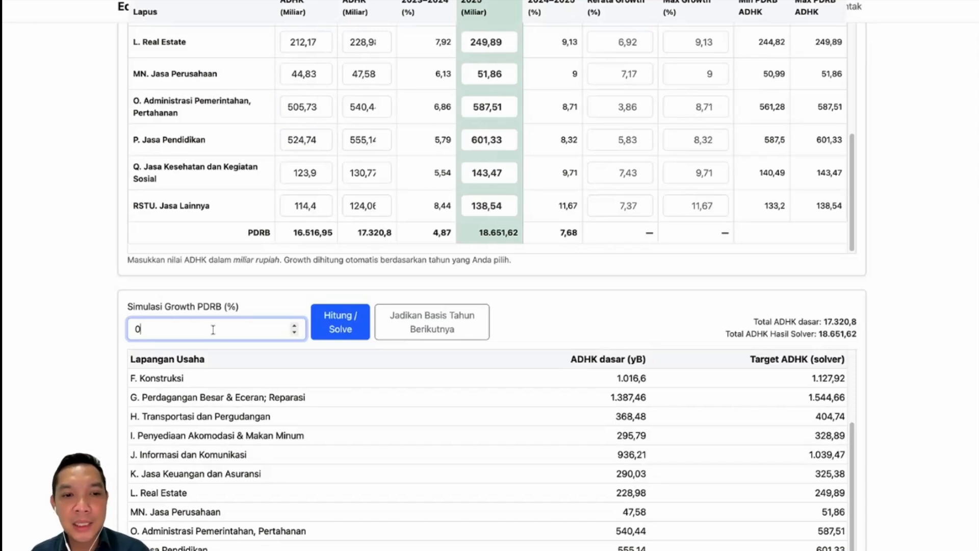
{"action": "left_click_drag", "start_coordinate": [213, 329], "coordinate": [109, 332]}
{"action": "type", "text": "5"}
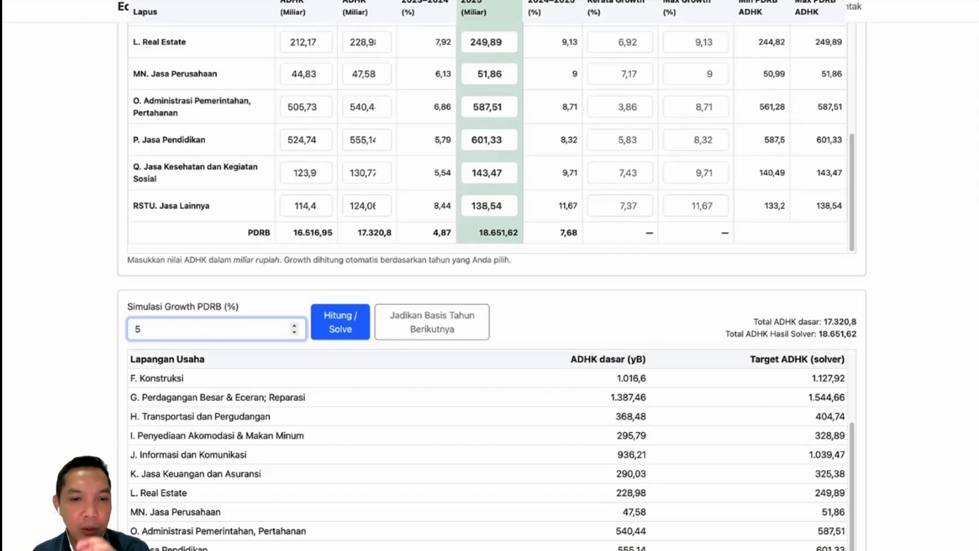
{"action": "left_click", "coordinate": [349, 334]}
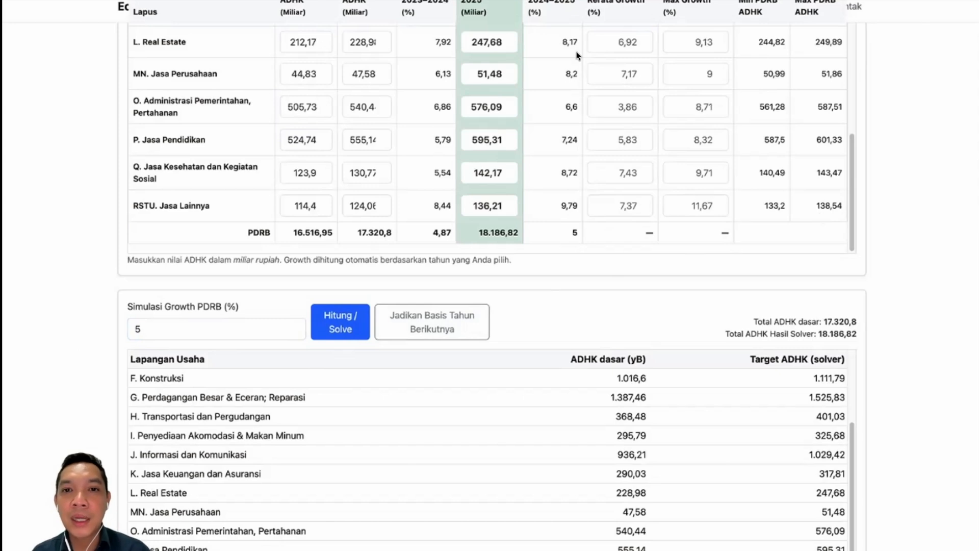
Examine the 2025 PDRB targets and 2024–2025 growth per sector against the growth limits and the solver results
{"action": "scroll", "coordinate": [888, 204], "scroll_direction": "up", "scroll_amount": 3}
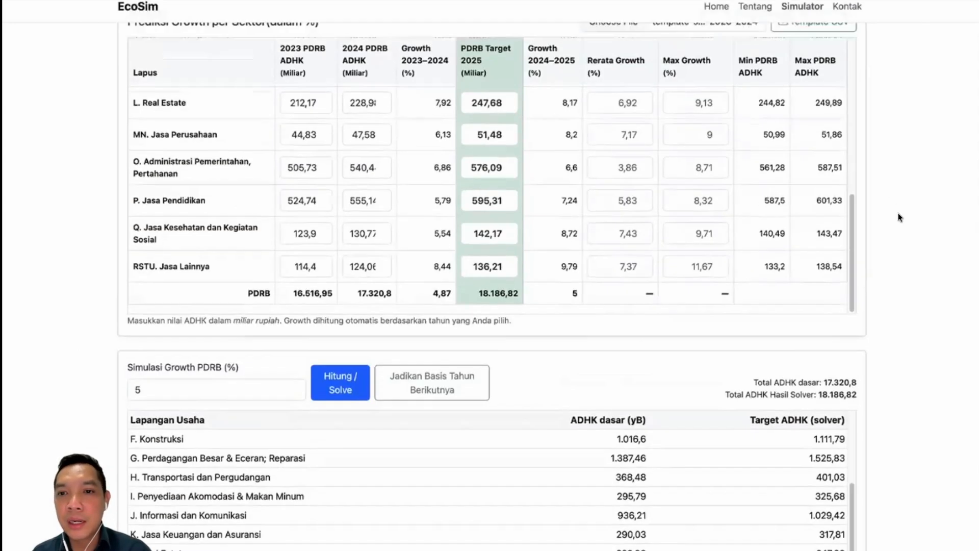
{"action": "left_click_drag", "start_coordinate": [851, 293], "coordinate": [850, 134]}
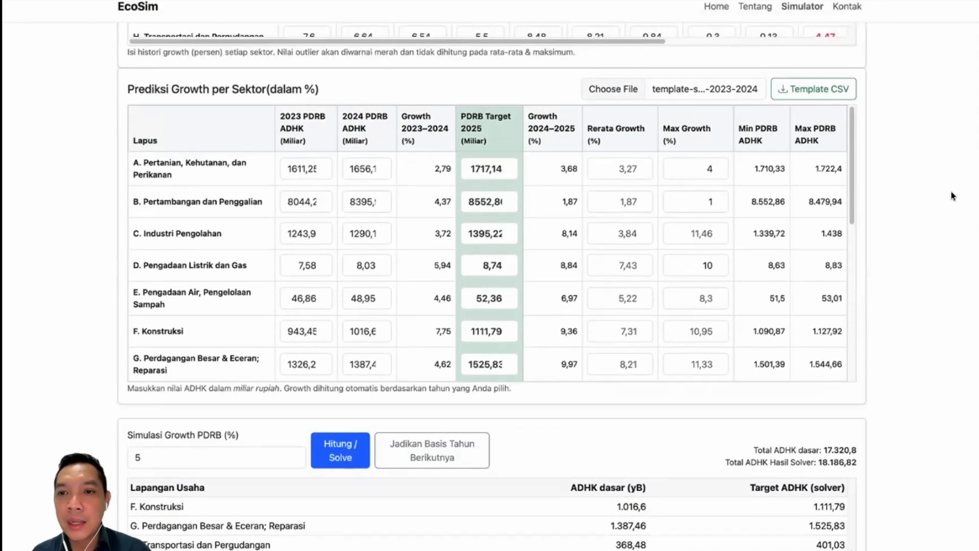
{"action": "scroll", "coordinate": [951, 193], "scroll_direction": "down", "scroll_amount": 5}
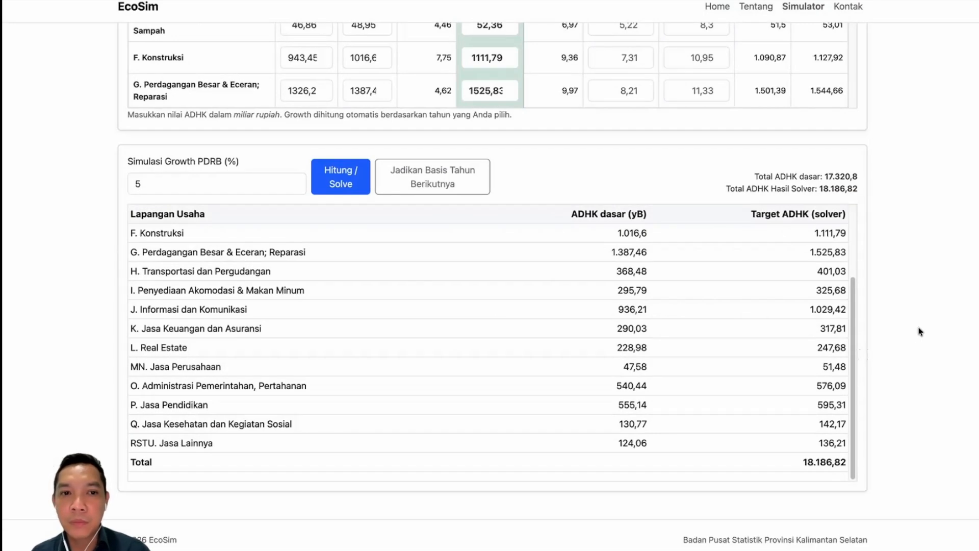
{"action": "scroll", "coordinate": [920, 331], "scroll_direction": "up", "scroll_amount": 5}
{"action": "scroll", "coordinate": [729, 235], "scroll_direction": "down", "scroll_amount": 4}
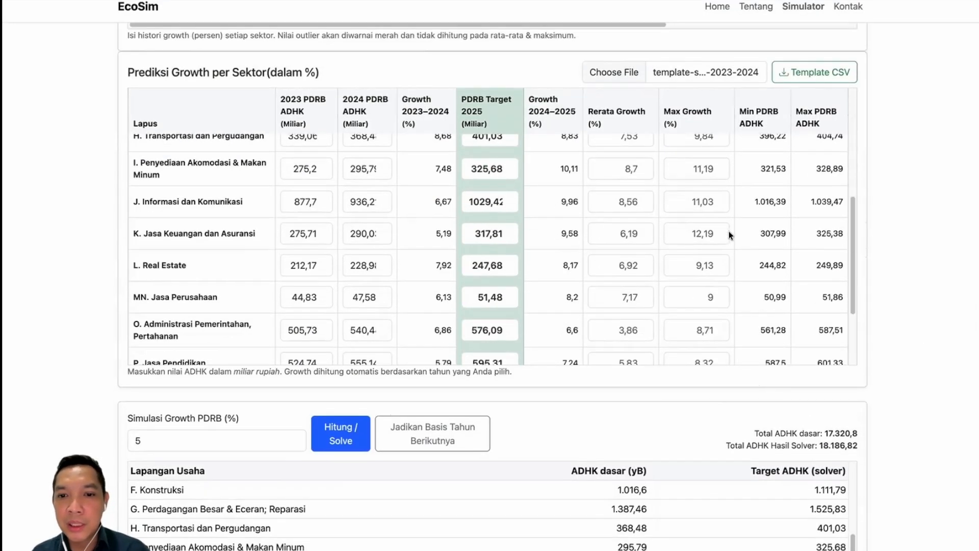
{"action": "scroll", "coordinate": [729, 235], "scroll_direction": "down", "scroll_amount": 3}
{"action": "left_click_drag", "start_coordinate": [852, 295], "coordinate": [845, 138]}
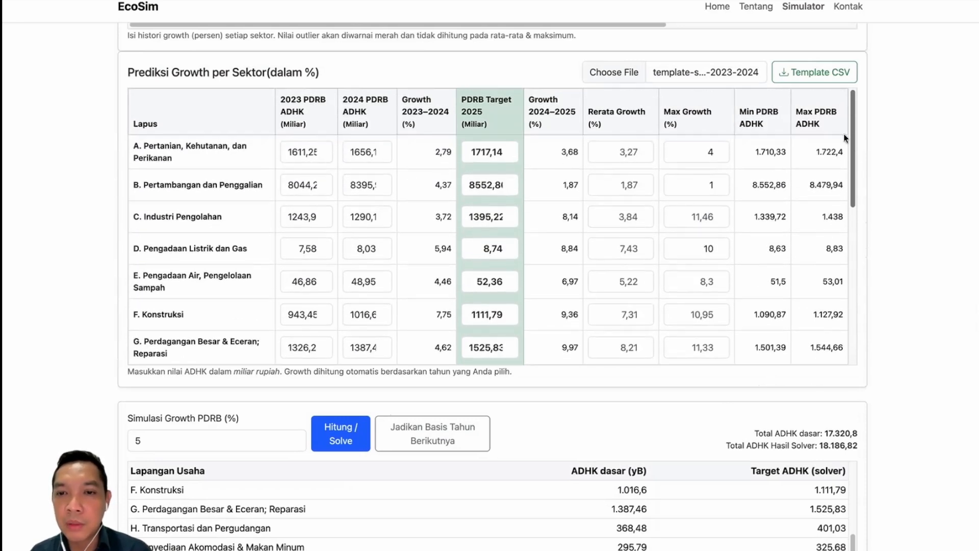